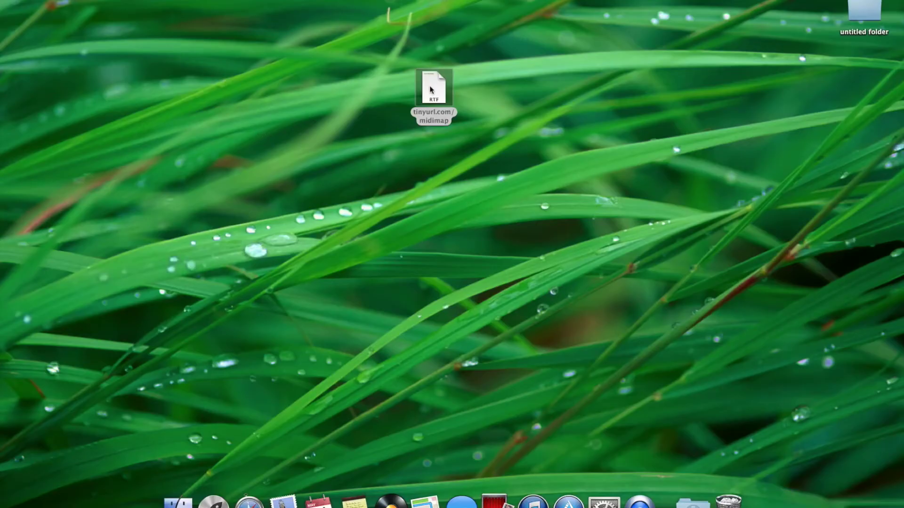
Open the midimap RTF note and copy its tinyurl.com/midimap address.
double_click(430, 90)
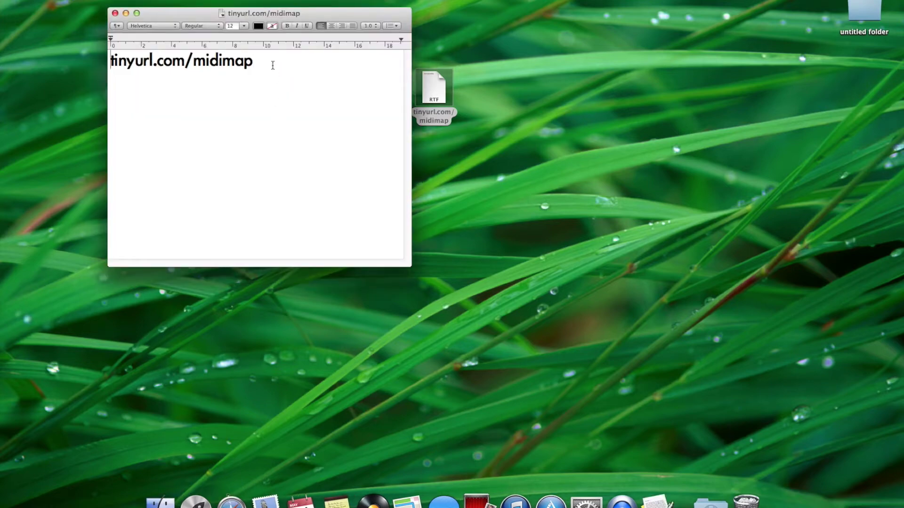
drag(271, 62, 122, 72)
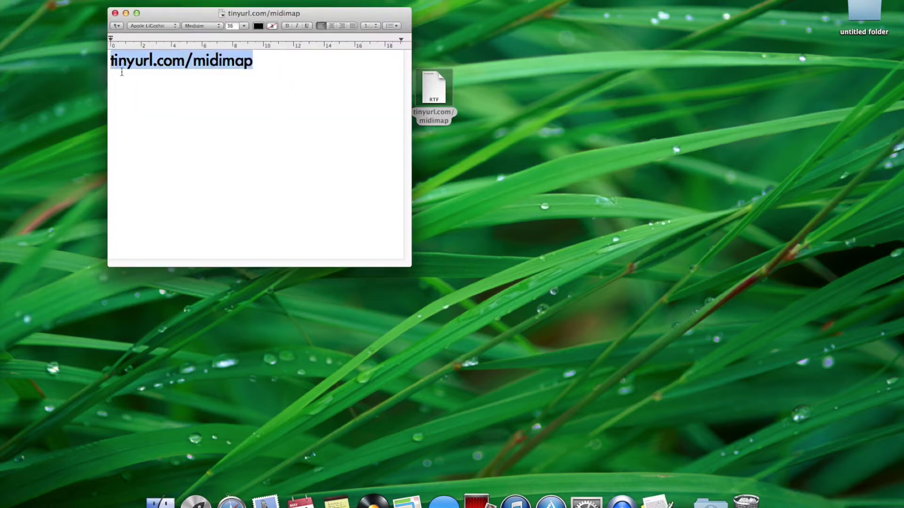
right_click(228, 61)
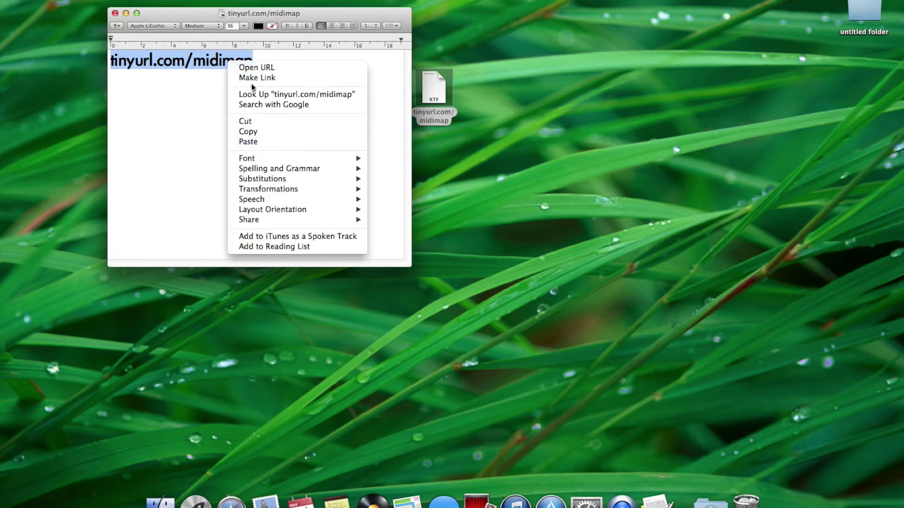
click(277, 133)
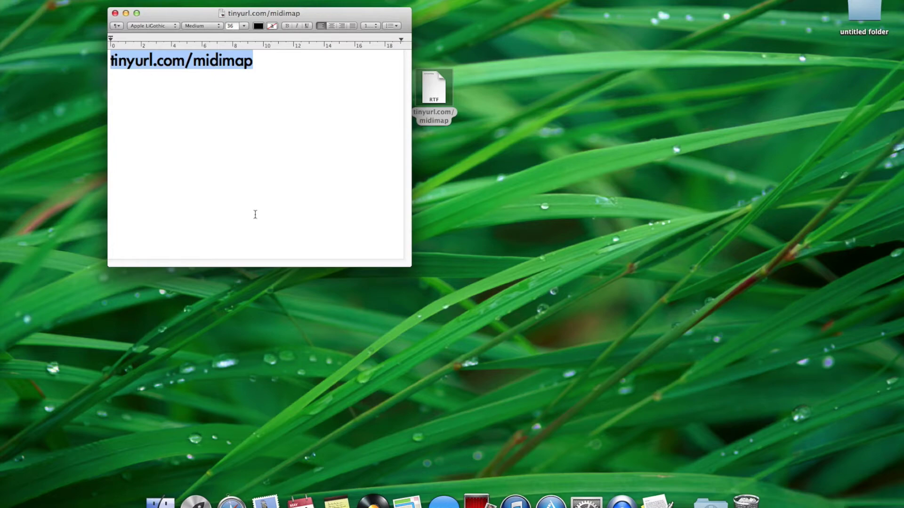
click(230, 502)
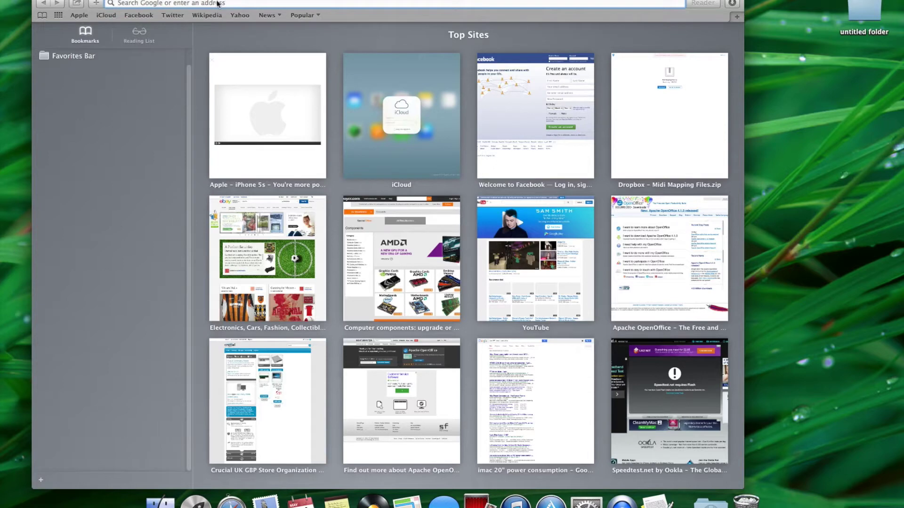
Load tinyurl.com/midimap in Safari and open the downloaded Midi Mapping Files folder in Finder.
right_click(218, 4)
click(247, 22)
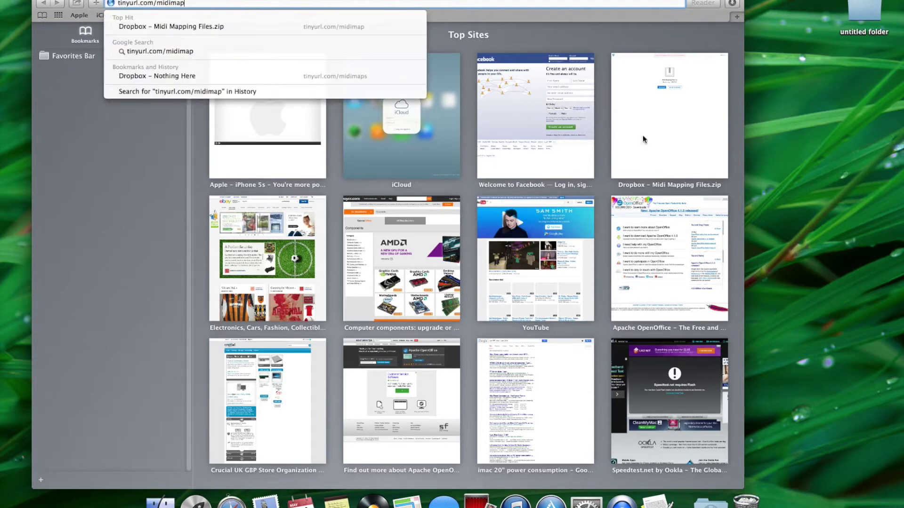
key(Return)
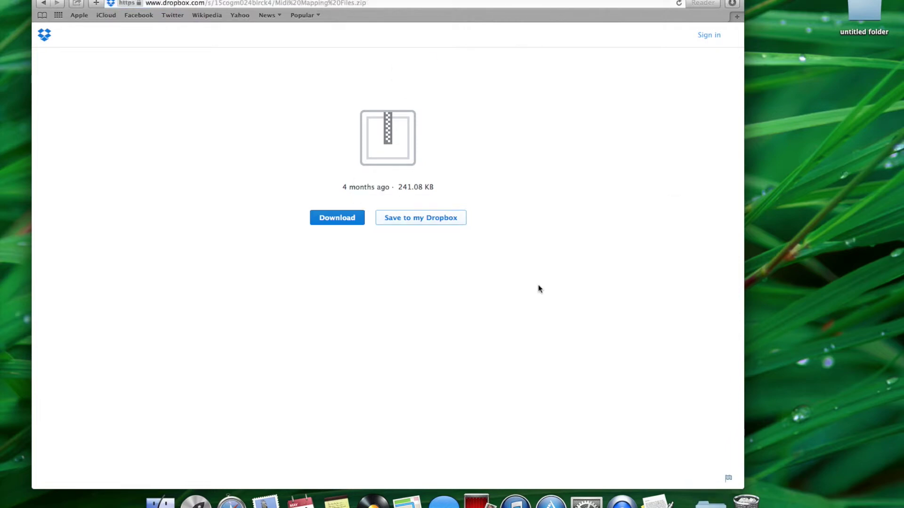
click(699, 503)
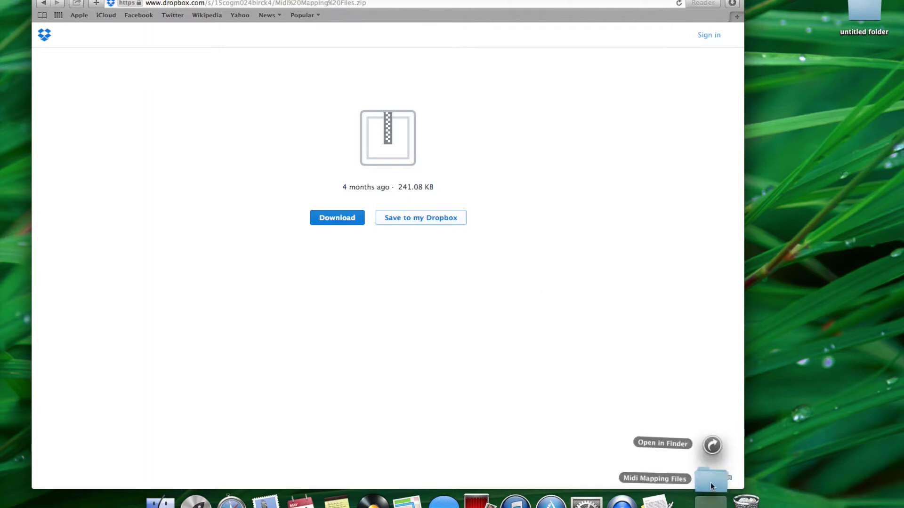
click(710, 482)
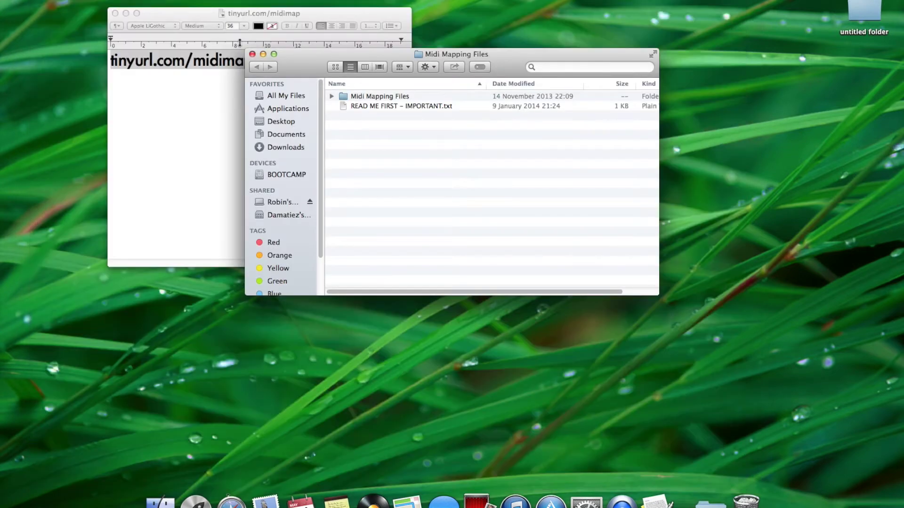
Open READ ME FIRST – IMPORTANT.txt in TextEdit, read it, and close it.
click(380, 104)
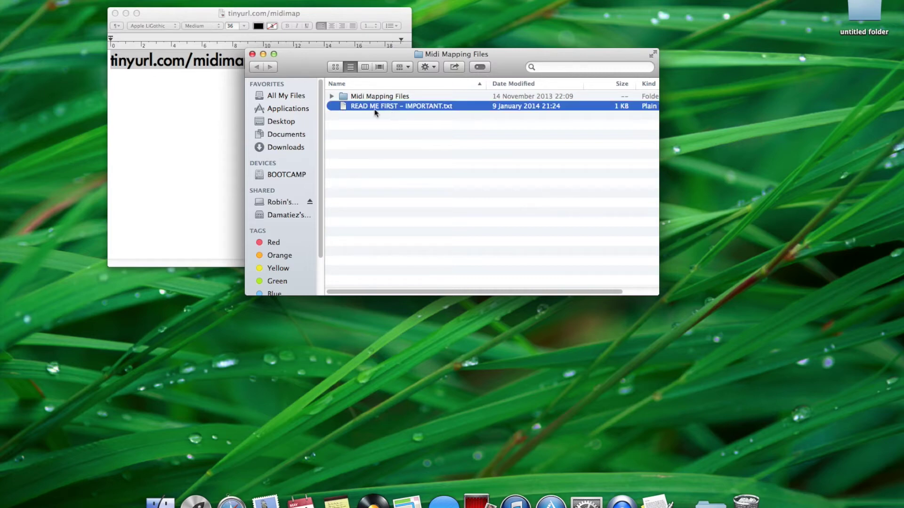
double_click(375, 108)
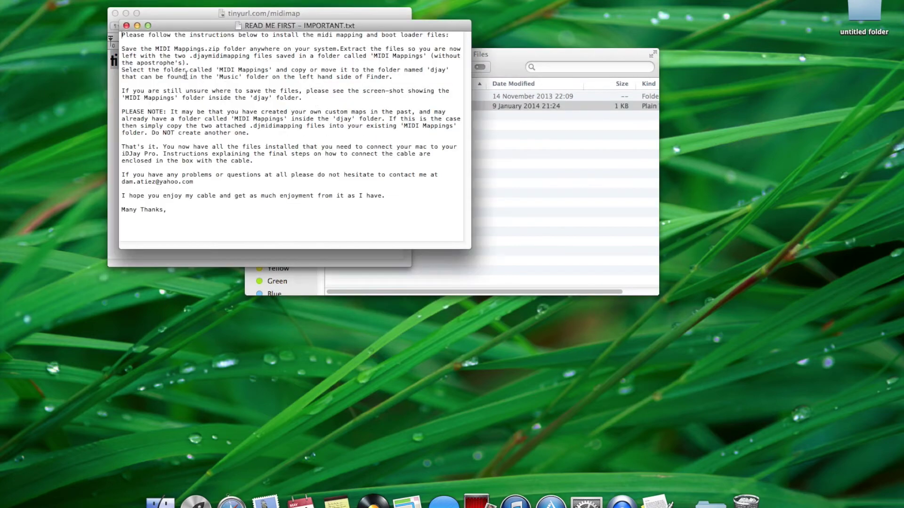
click(126, 25)
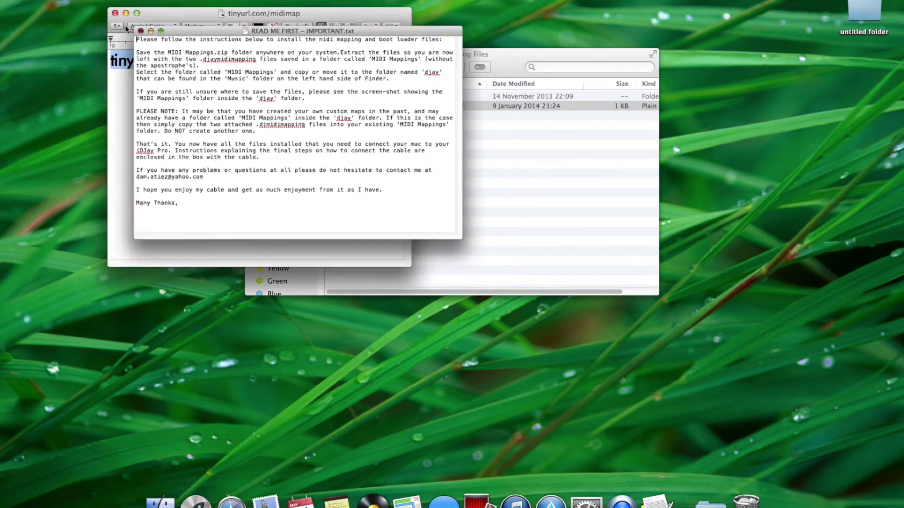
Extract MIDI Mappings .zip inside Midi Mapping Files and preview the djay folder screenshot.
click(114, 13)
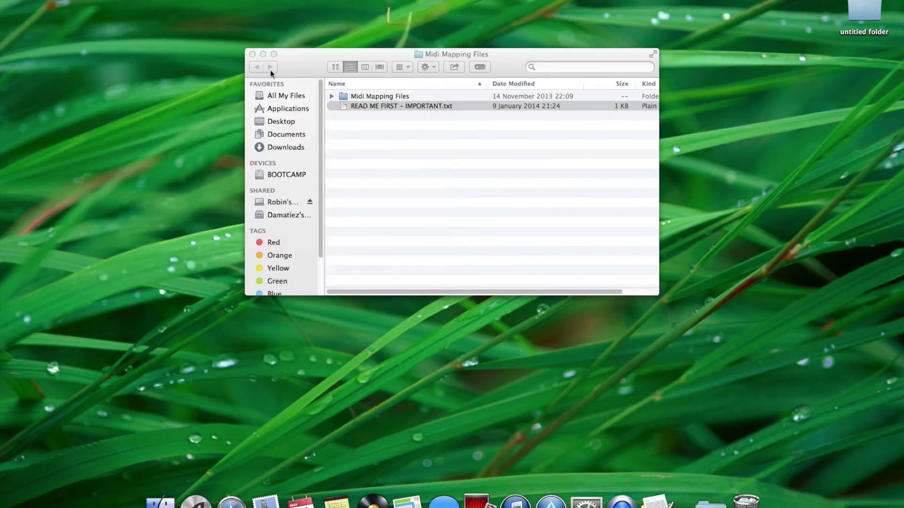
double_click(361, 97)
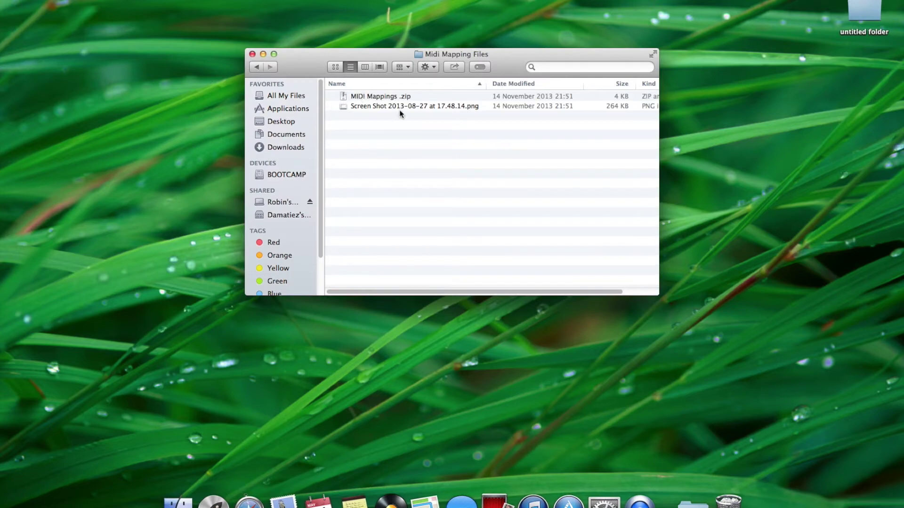
double_click(378, 99)
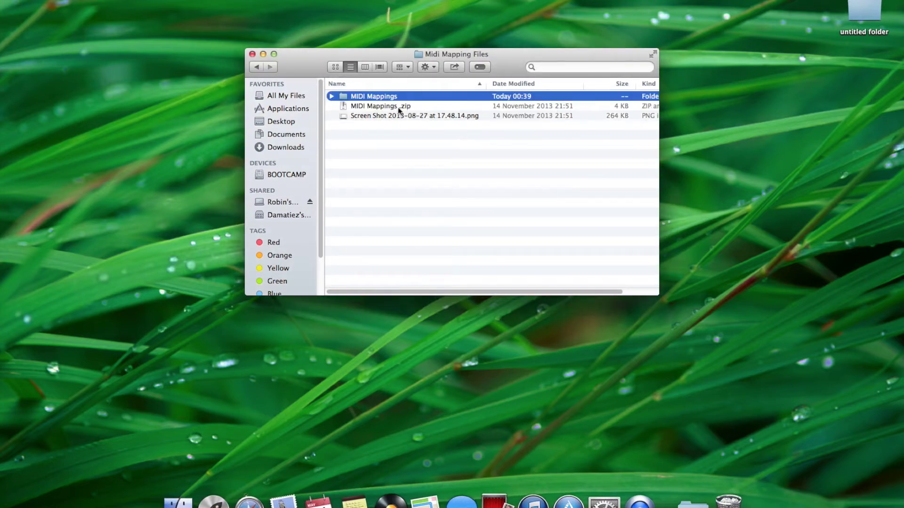
double_click(401, 117)
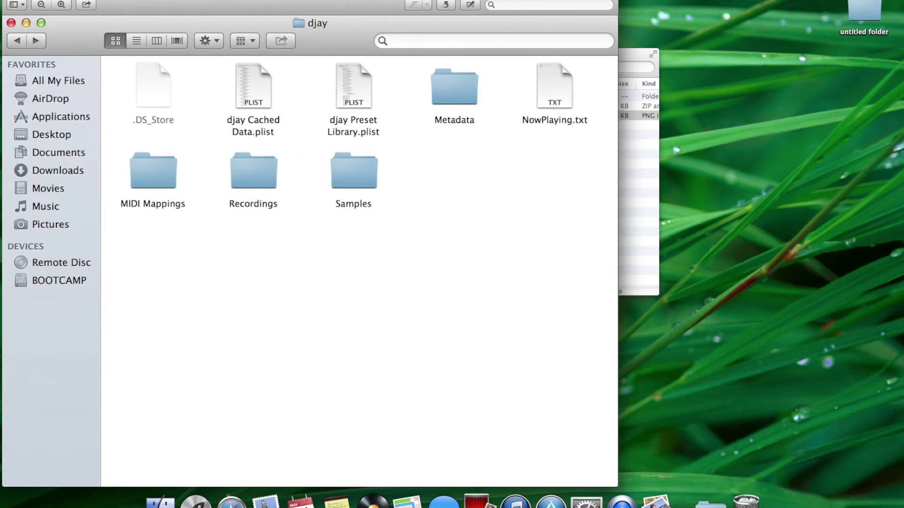
key(super+w)
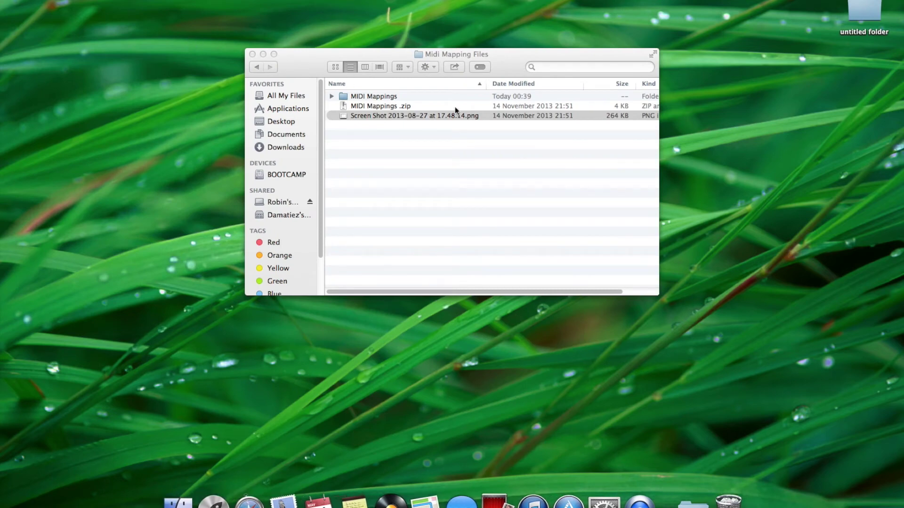
Check the extracted MIDI Mappings folder holds the two Numark djayMidiMapping files.
double_click(366, 97)
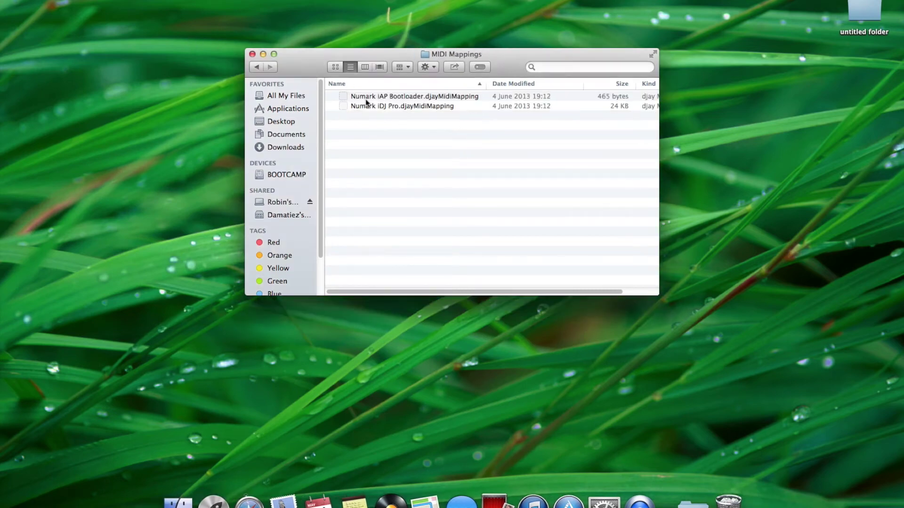
click(256, 67)
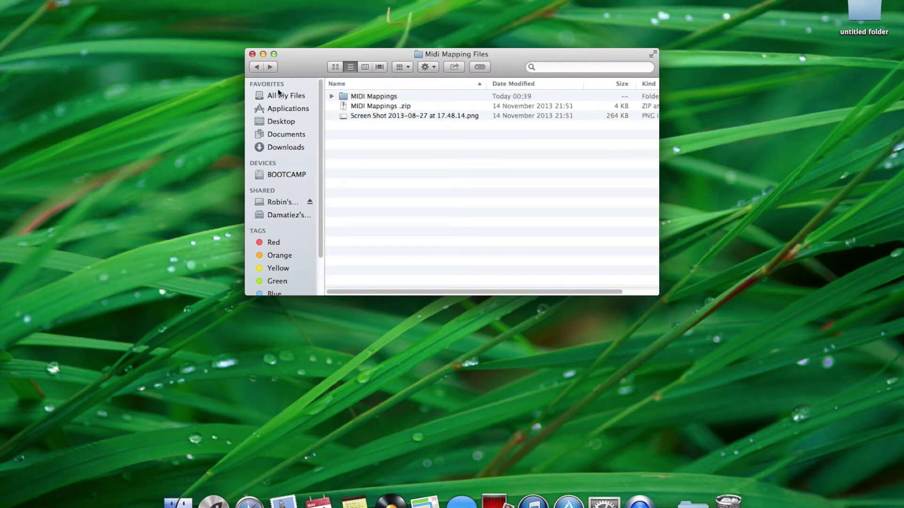
click(141, 12)
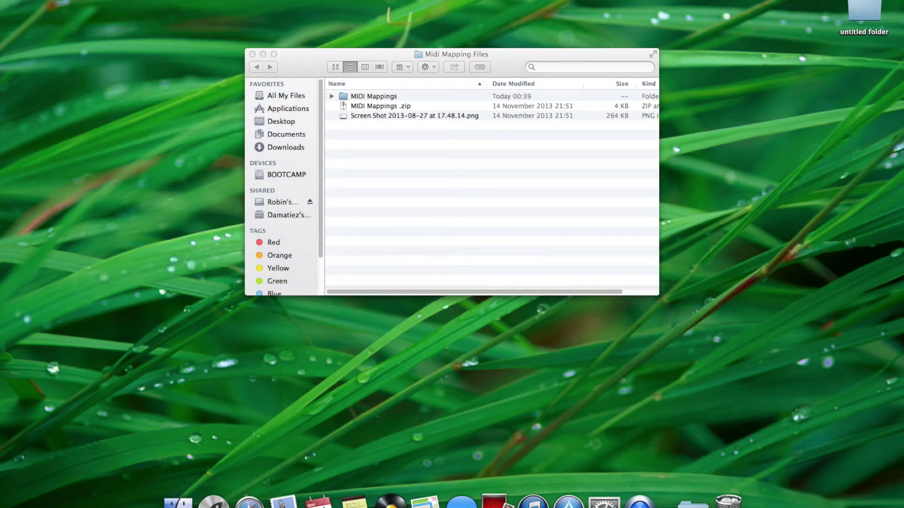
click(146, 1)
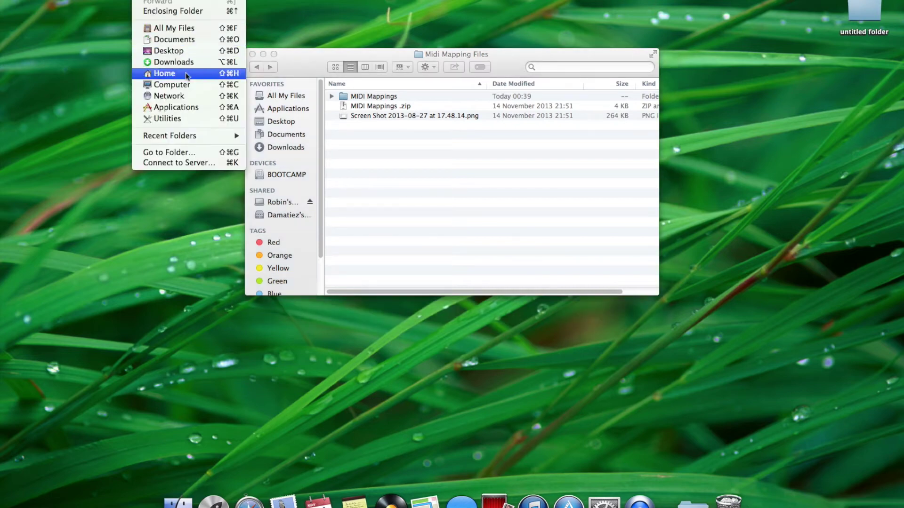
Browse Macintosh HD > Users > home folder and add Music to Finder's Favorites.
click(173, 85)
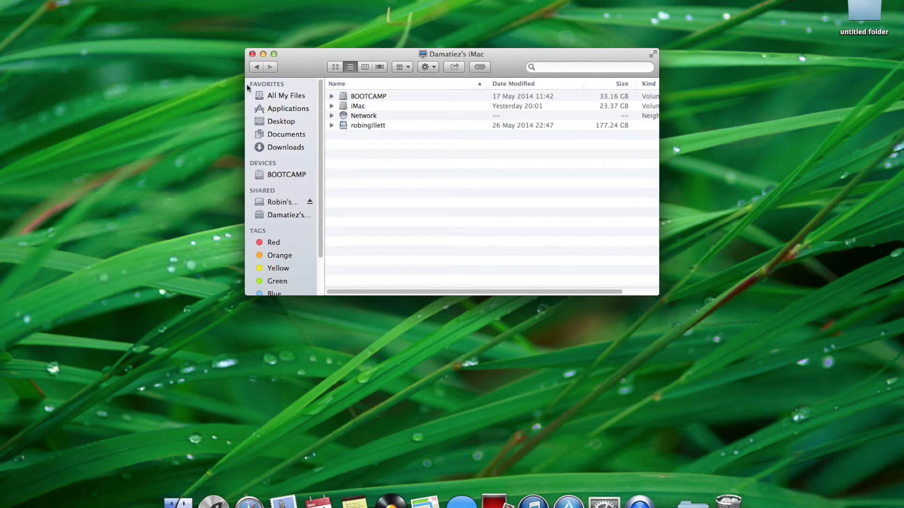
double_click(371, 108)
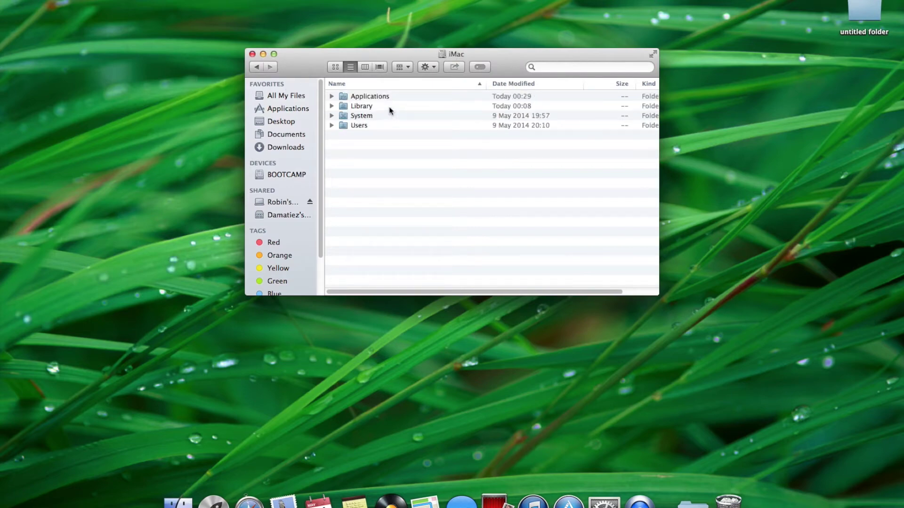
double_click(382, 126)
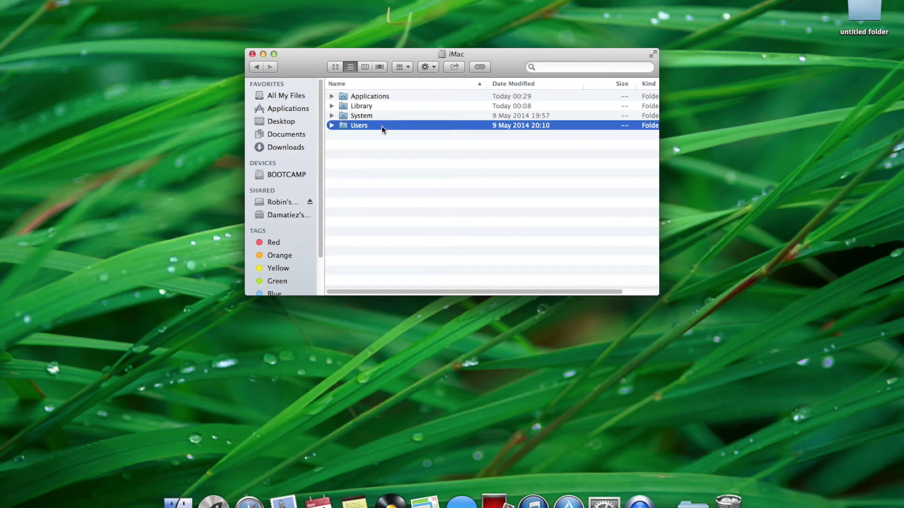
double_click(375, 97)
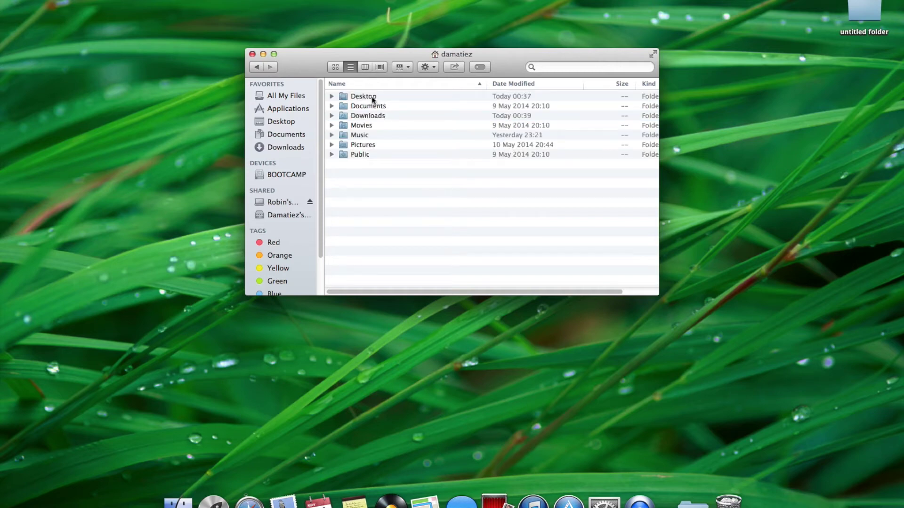
click(364, 137)
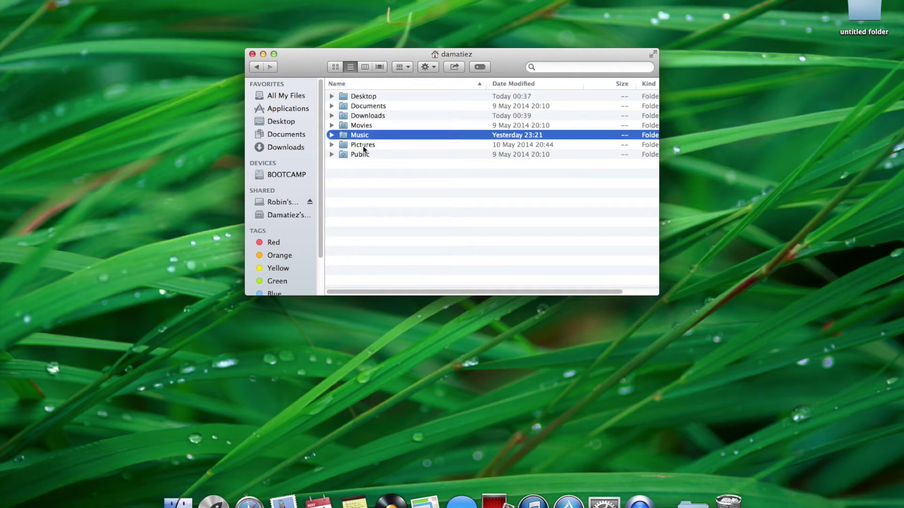
drag(359, 137, 292, 159)
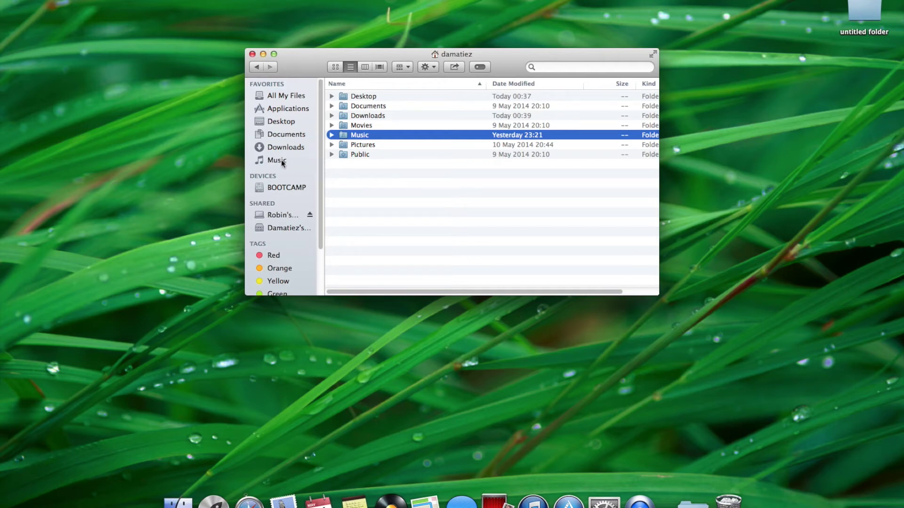
click(282, 161)
Open Music > djay beside the downloaded Midi Mapping Files folder.
double_click(358, 99)
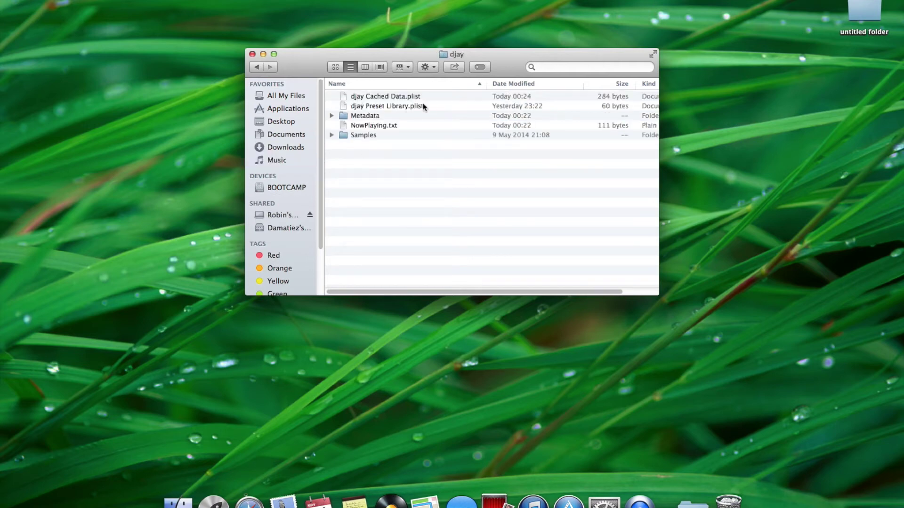
drag(366, 54, 164, 73)
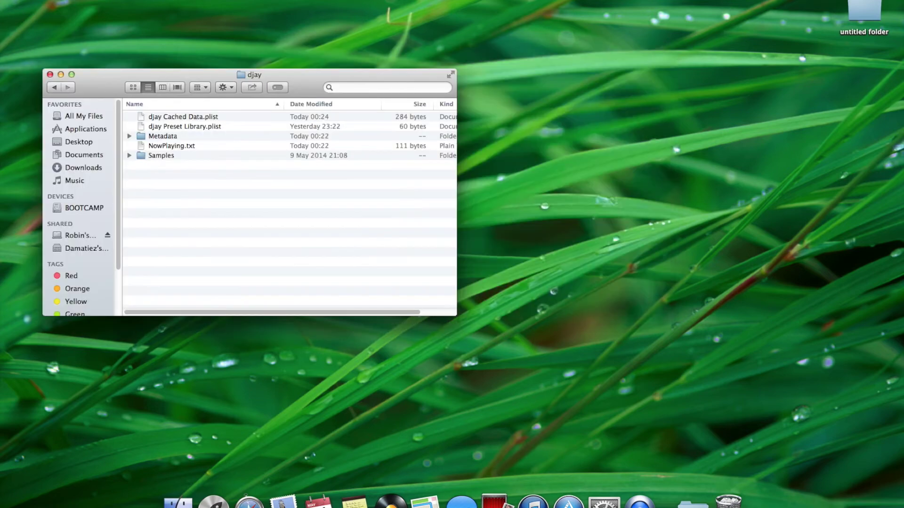
click(691, 502)
click(692, 480)
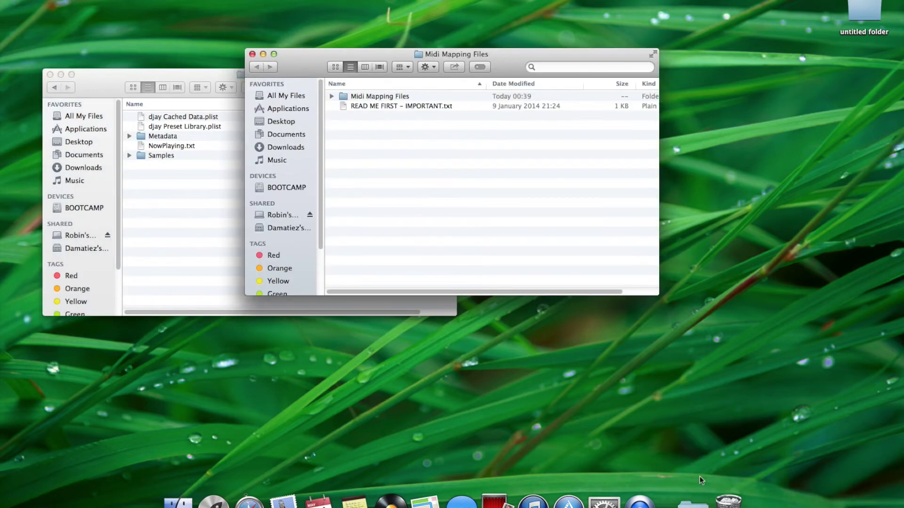
double_click(391, 97)
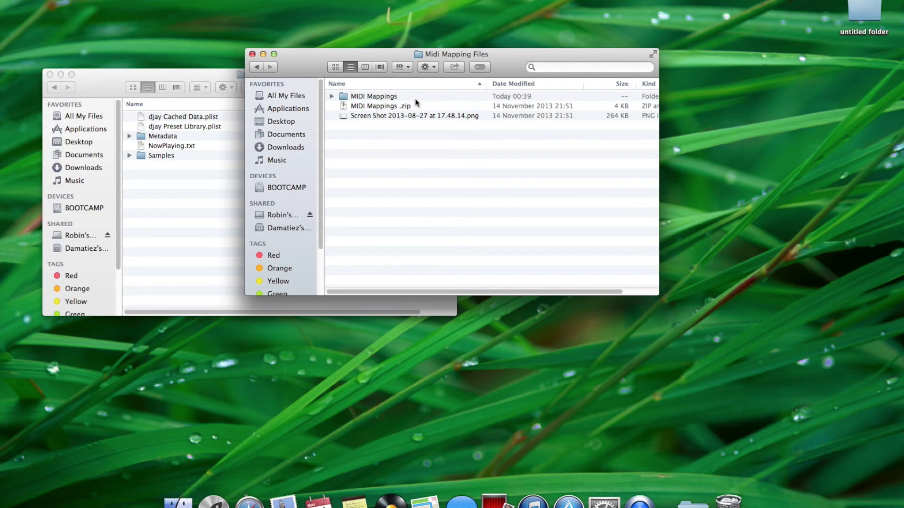
double_click(386, 97)
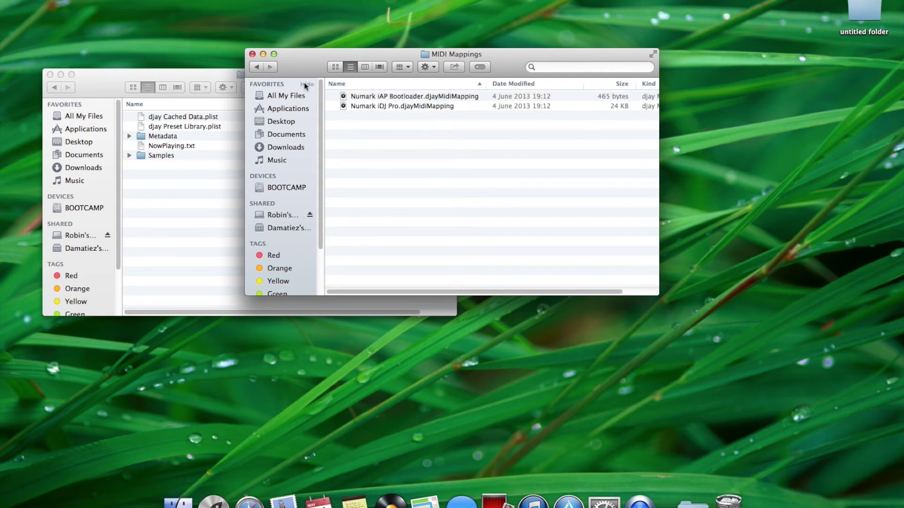
click(256, 66)
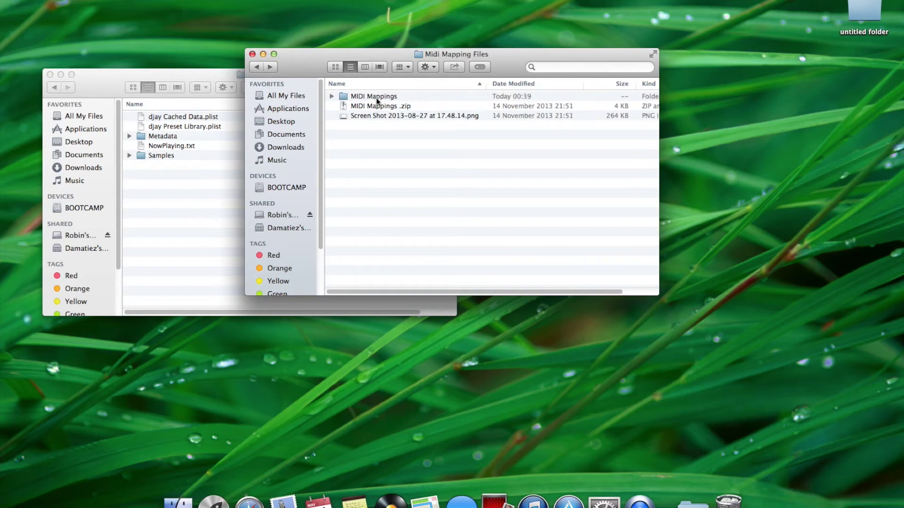
Copy MIDI Mappings into the djay folder, verify against the screenshot, and close all windows.
drag(377, 98, 177, 187)
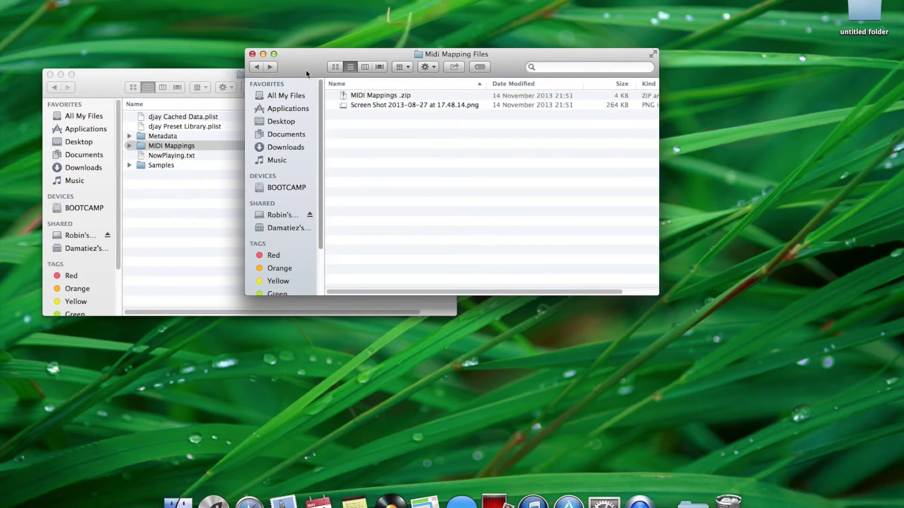
double_click(425, 105)
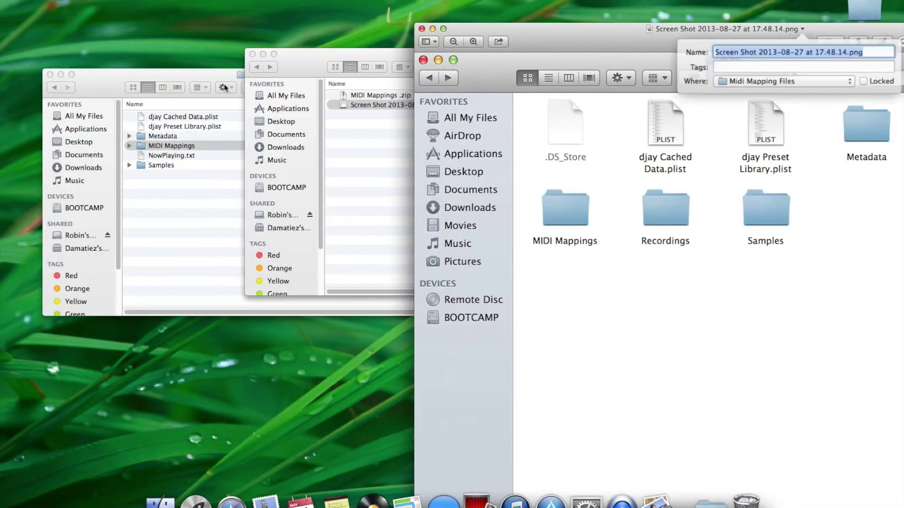
click(216, 82)
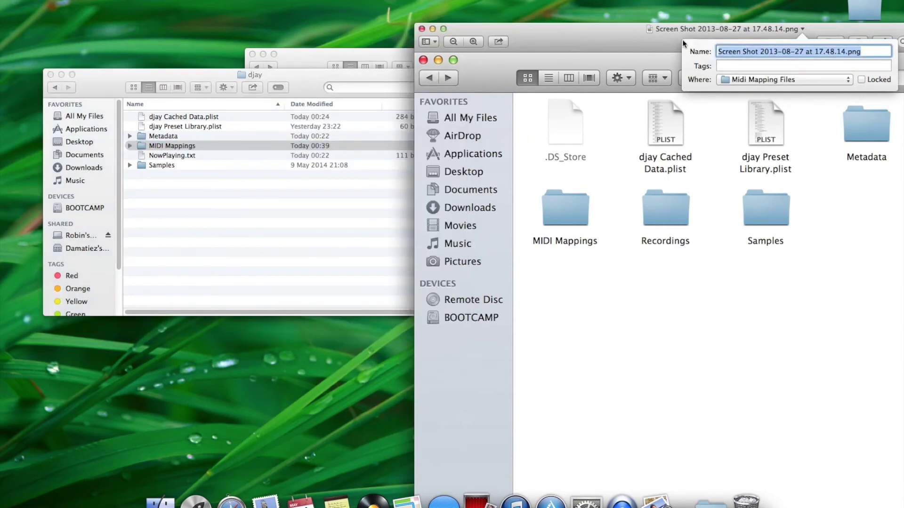
click(421, 29)
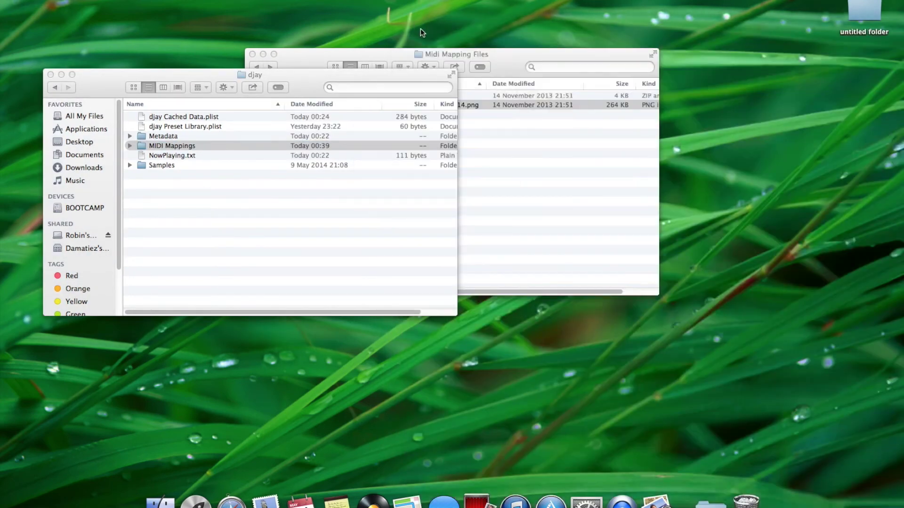
click(51, 74)
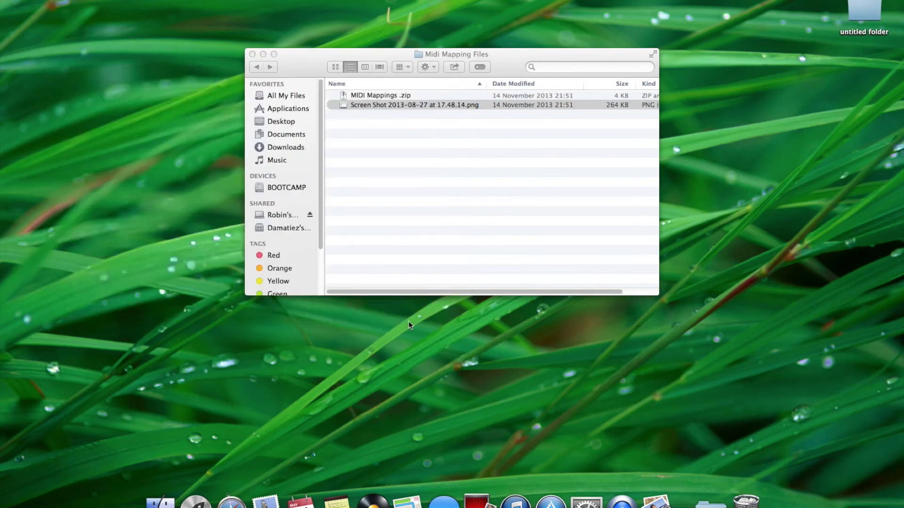
click(252, 54)
Launch djay from the Dock so two empty turntables appear above the library.
click(373, 500)
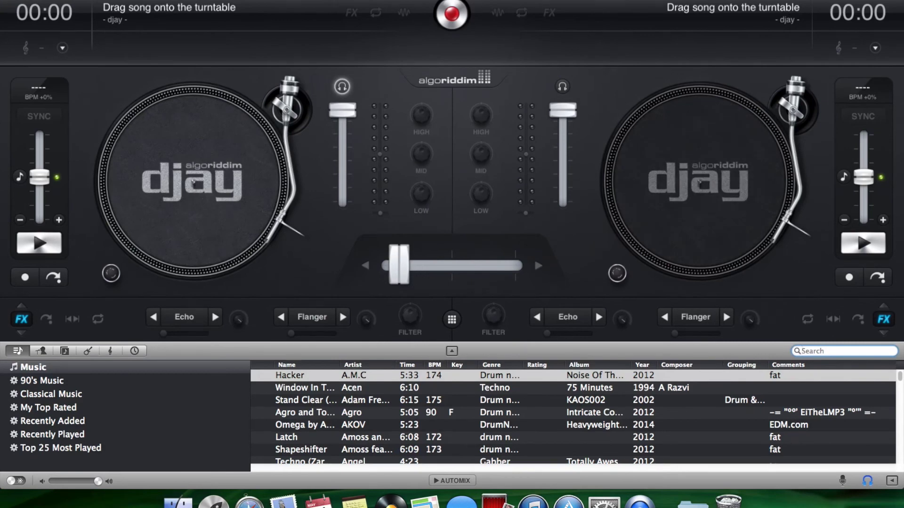
click(60, 1)
In djay's Devices preferences, set Main Output and Pre-Cueing to iDJ Pro and apply.
click(68, 8)
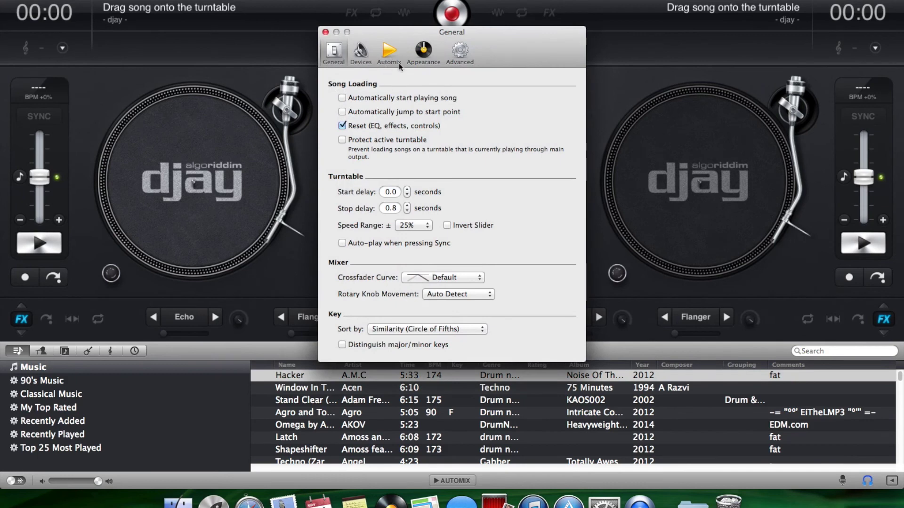
click(367, 58)
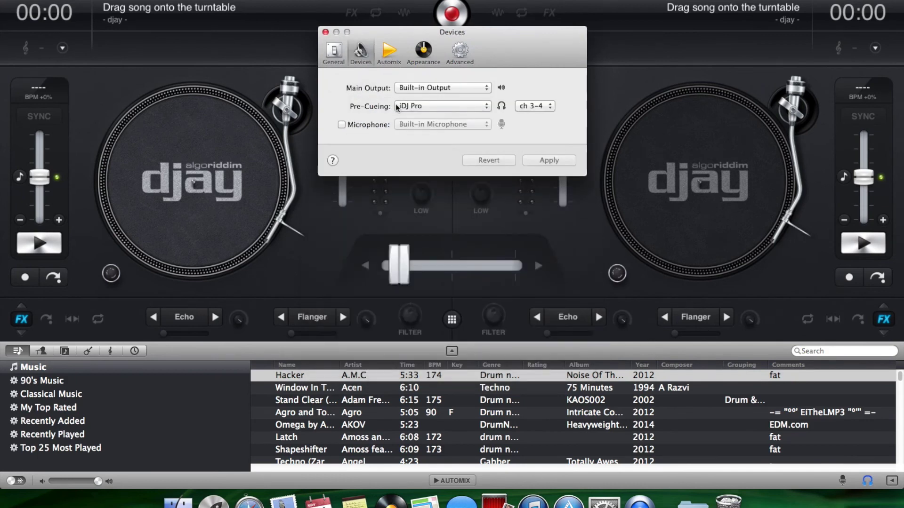
click(428, 89)
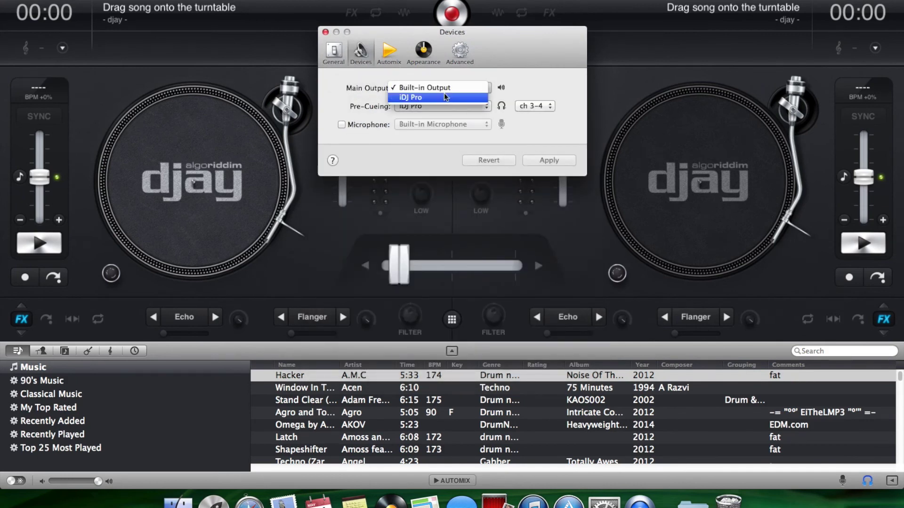
click(461, 104)
click(458, 104)
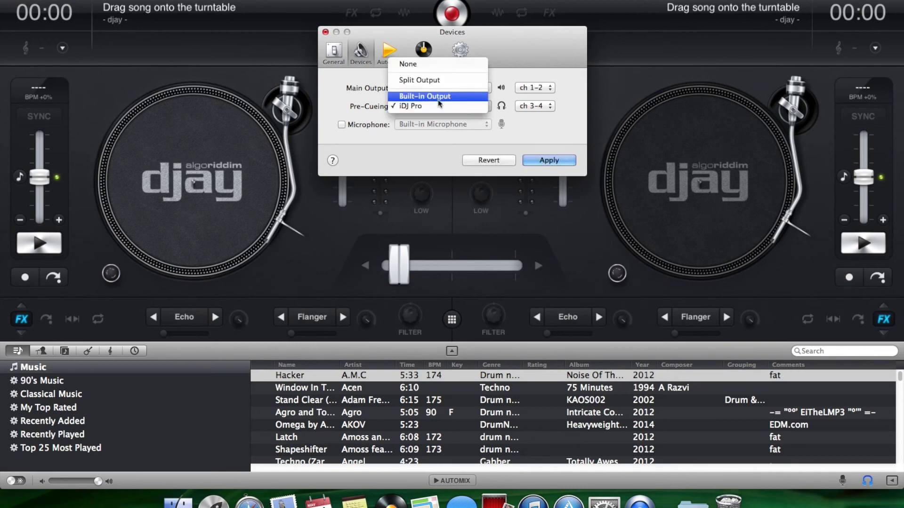
click(436, 106)
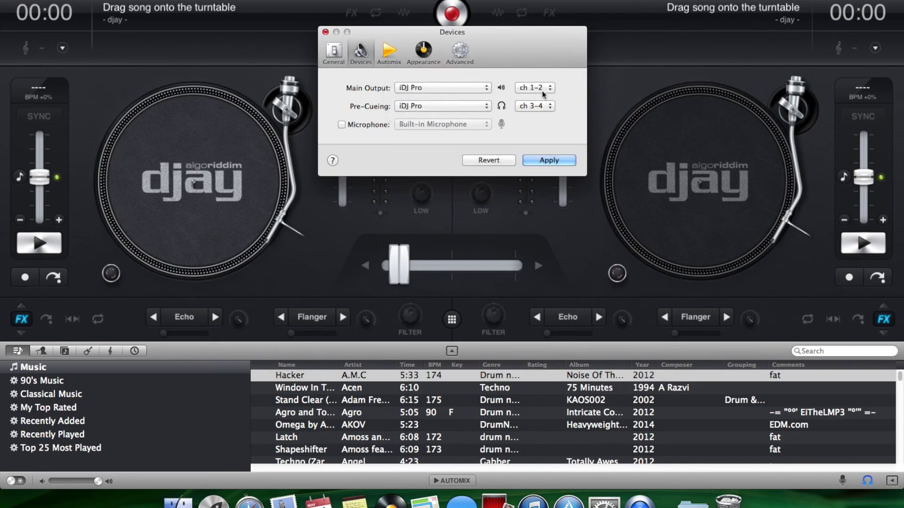
click(561, 161)
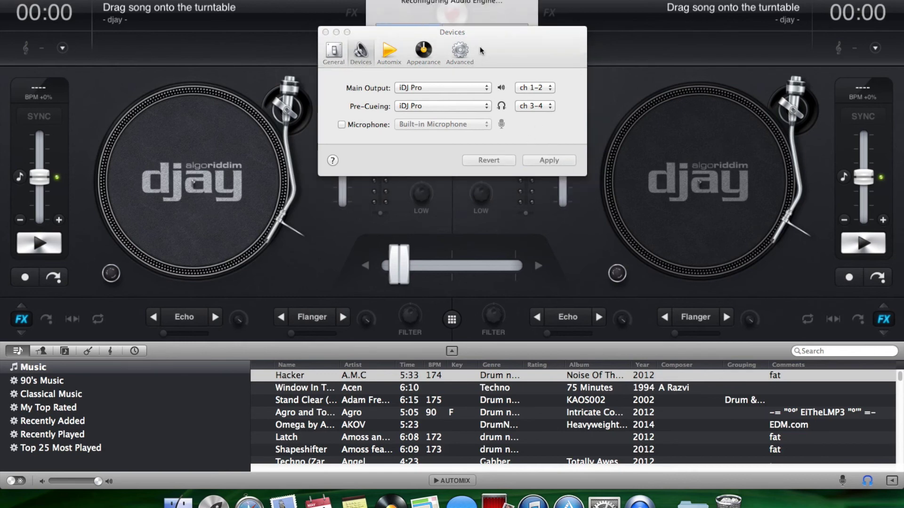
drag(481, 50, 483, 101)
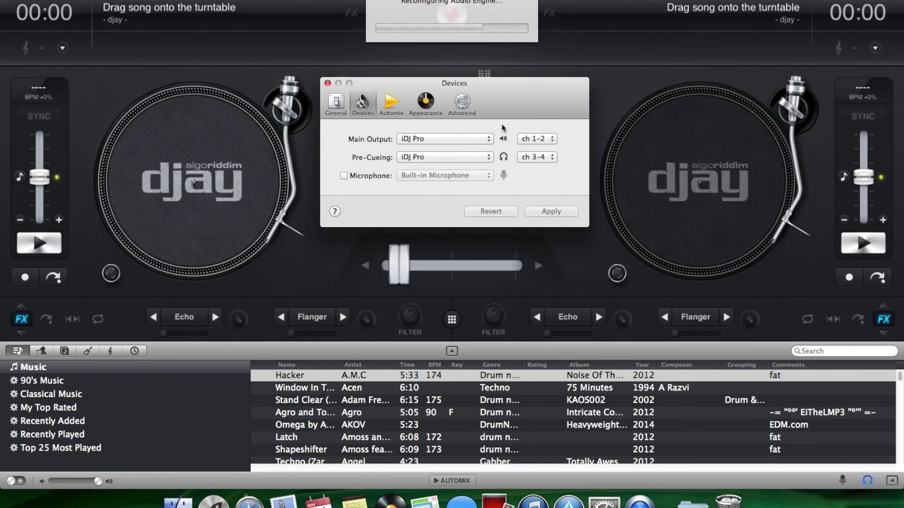